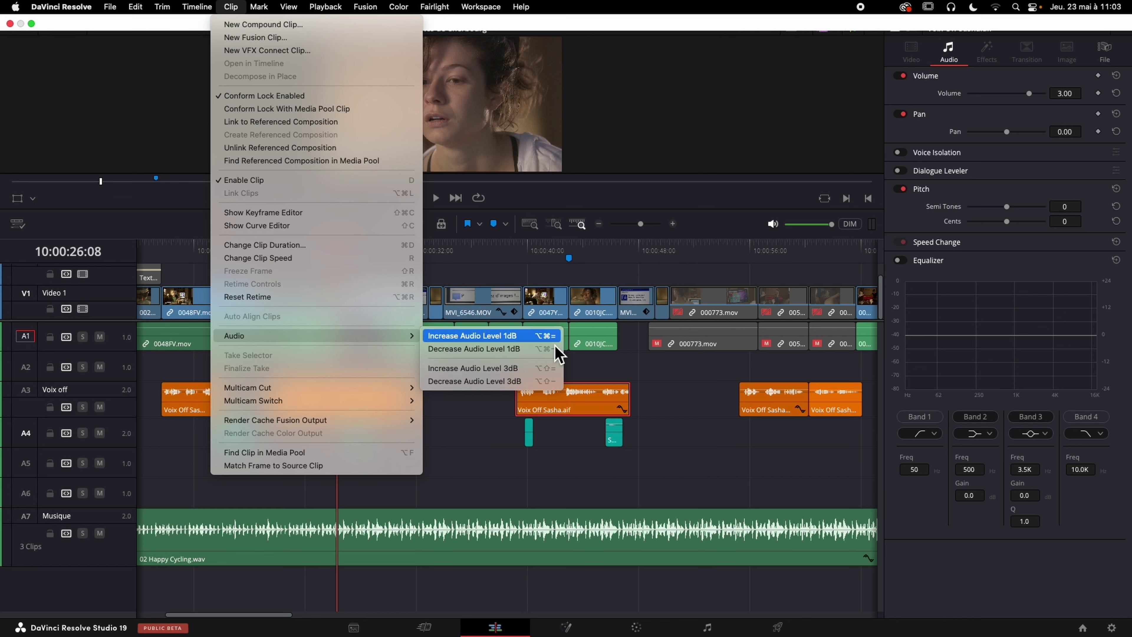
Raise the volume of the second and third voice-over clips on the Voix off track in 3 dB increments to 18 dB.
left_click(505, 420)
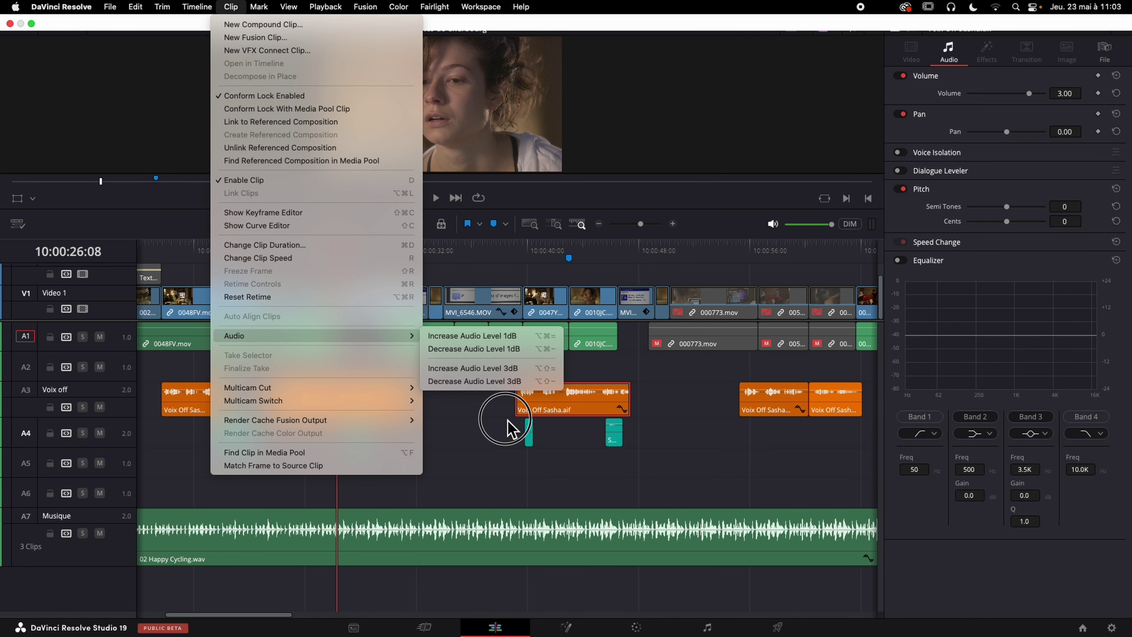
left_click_drag(258, 404, 557, 392)
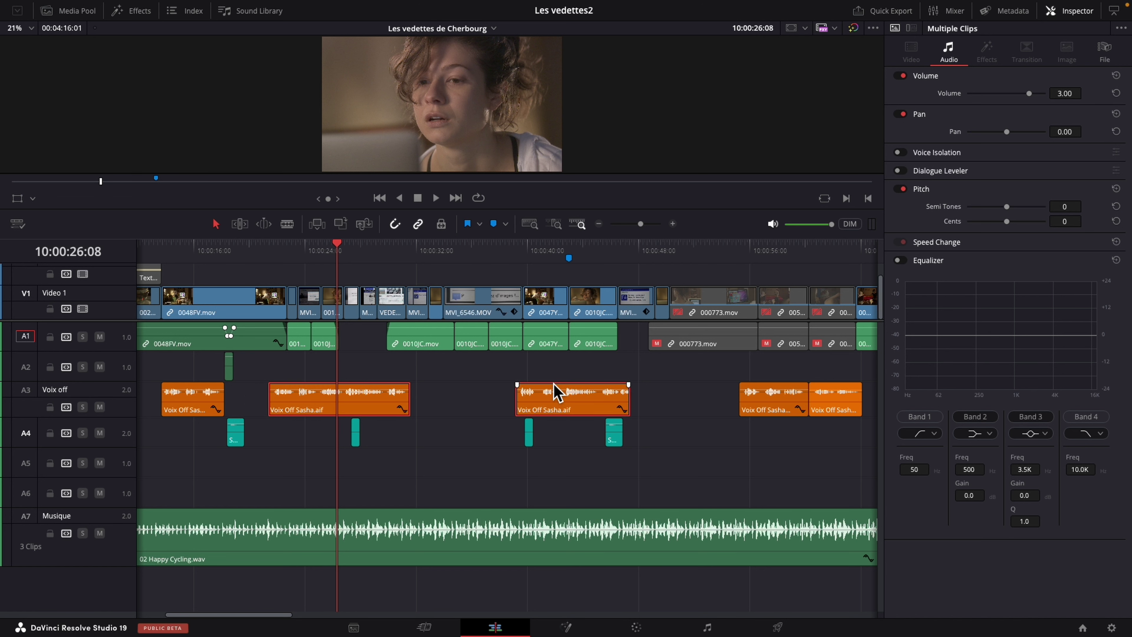
key("alt+shift+super+equal")
key("alt+shift+super+equal")
key("alt+shift+super+equal")
key("alt+shift+super+equal")
key("alt+shift+super+equal")
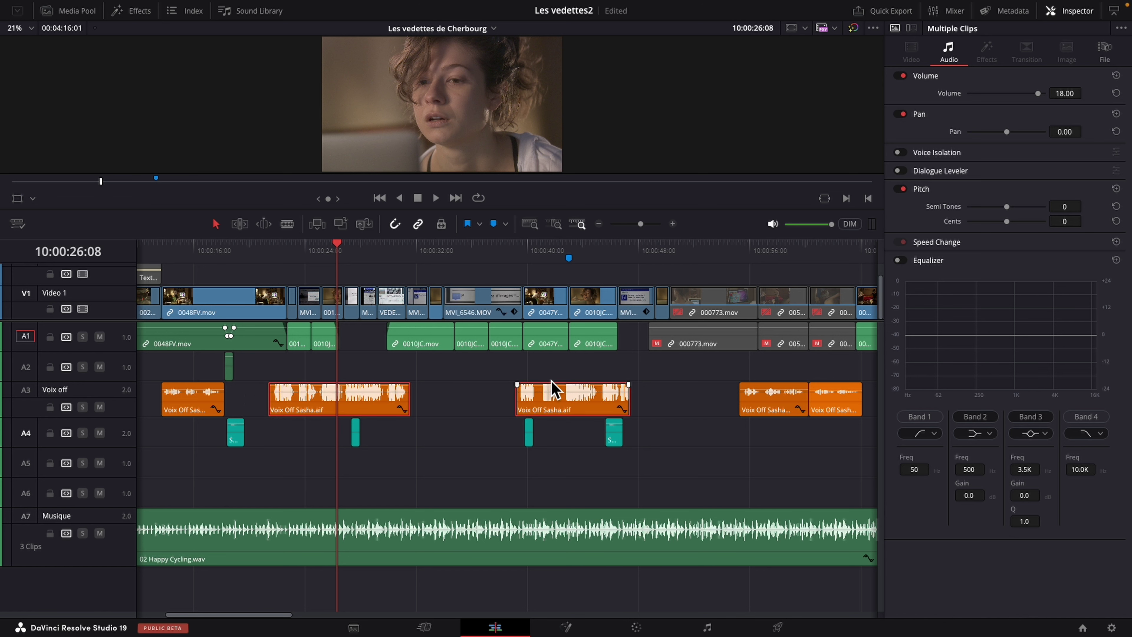
Lower the two selected voice-over clips in 3 dB increments to a volume of 3 dB.
key("alt+shift+super+minus")
key("alt+shift+super+minus")
key("alt+shift+super+minus")
key("alt+shift+super+minus")
key("alt+shift+super+minus")
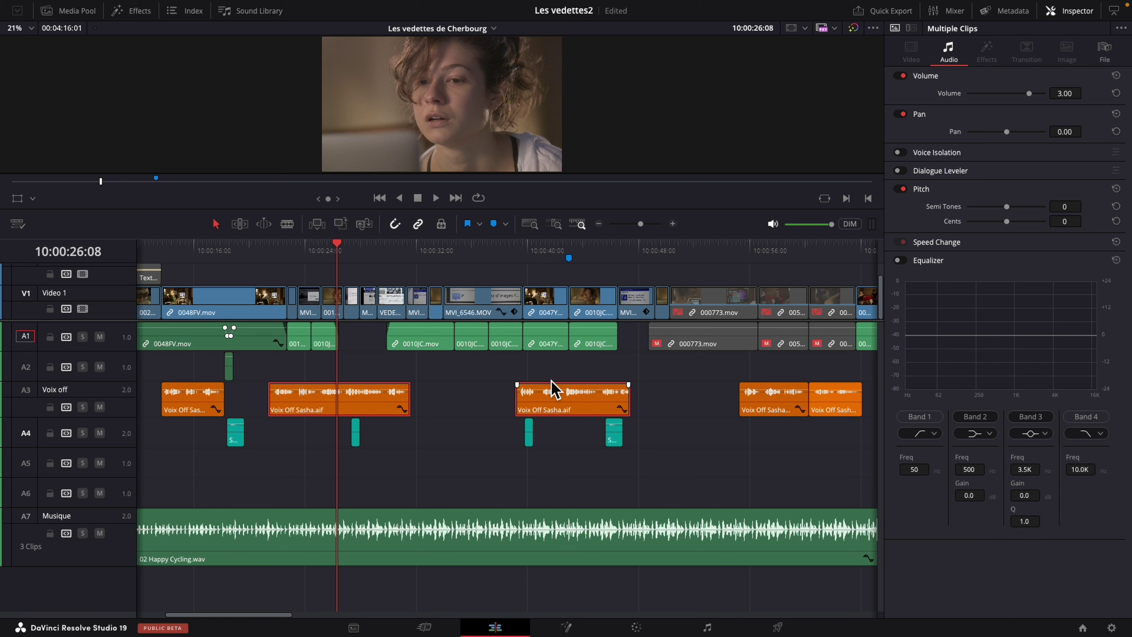
Add two volume keyframes at each end of the second voice-over clip on 02 Happy Cycling.wav and lower the section between to about -20.98 dB.
left_click(477, 471)
left_click(442, 527)
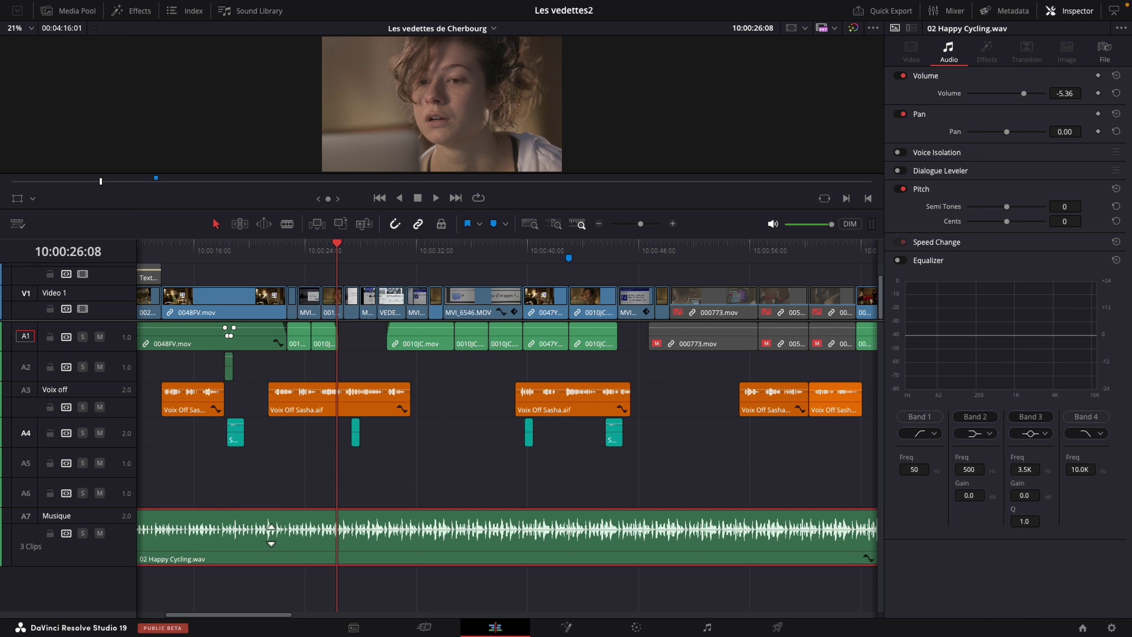
left_click(266, 529, "alt")
left_click(278, 529, "alt")
left_click(399, 529, "alt")
left_click(409, 530, "alt")
left_click_drag(349, 536, 361, 535)
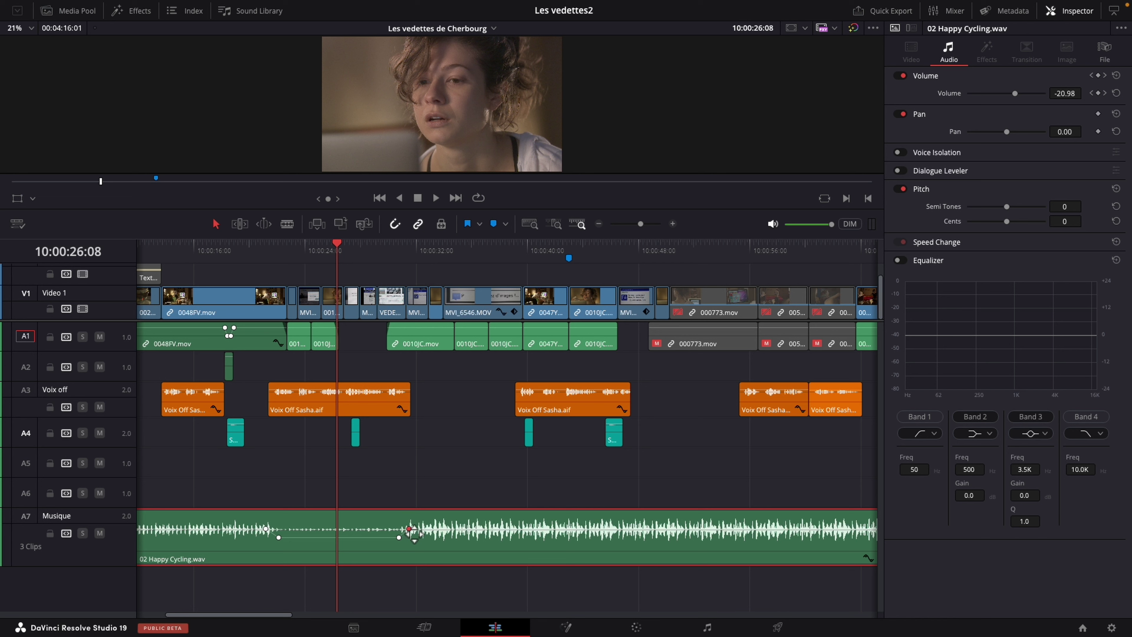
Move the third volume keyframe on the music clip slightly closer to the fourth to shorten the fade back up.
left_click(427, 538)
left_click_drag(427, 535, 413, 534)
left_click(399, 538)
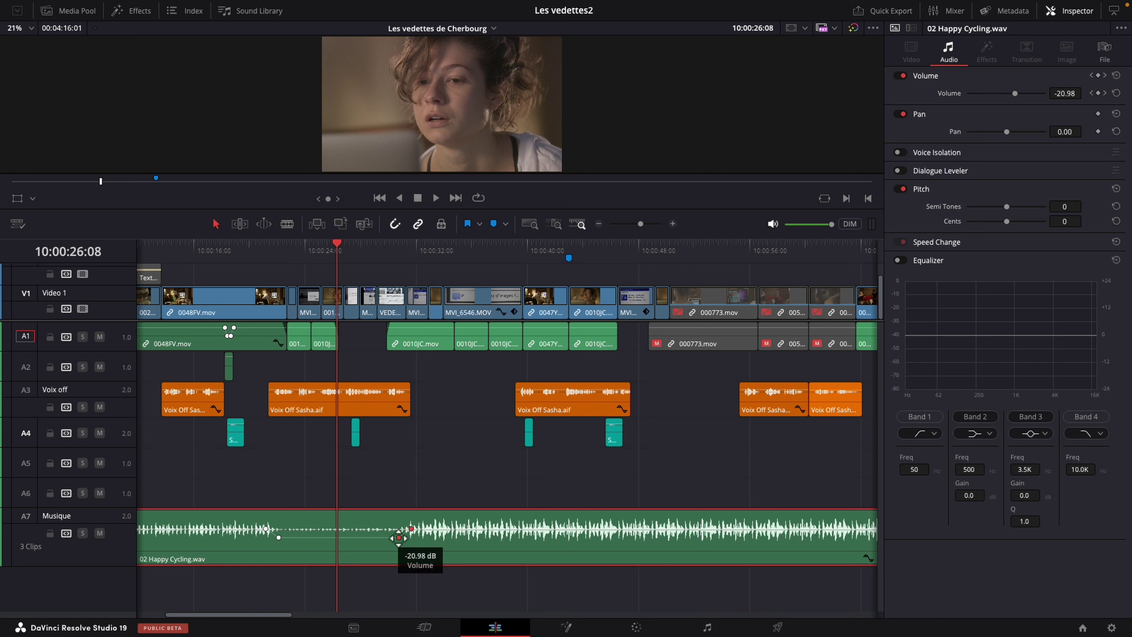
mouse_move(399, 538)
left_mouse_down()
mouse_move(467, 538)
mouse_move(396, 542)
mouse_move(407, 538)
left_mouse_up()
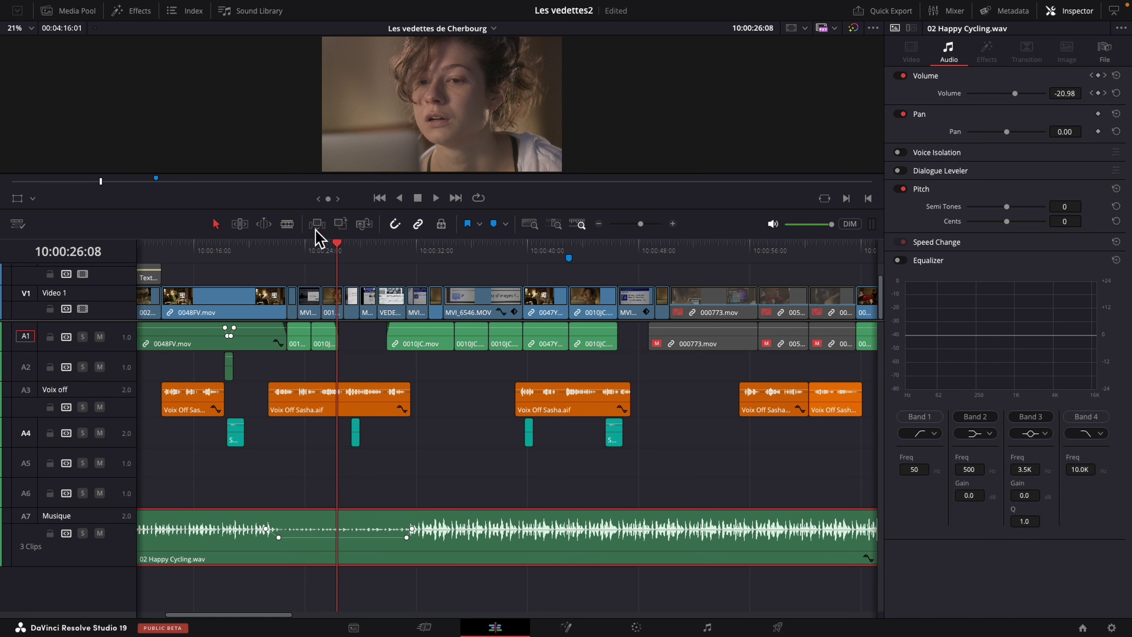
Using the music clip's curve editor, shift the last two volume keyframes slightly earlier and lower the ducked section to about -24.12 dB.
left_click(230, 7)
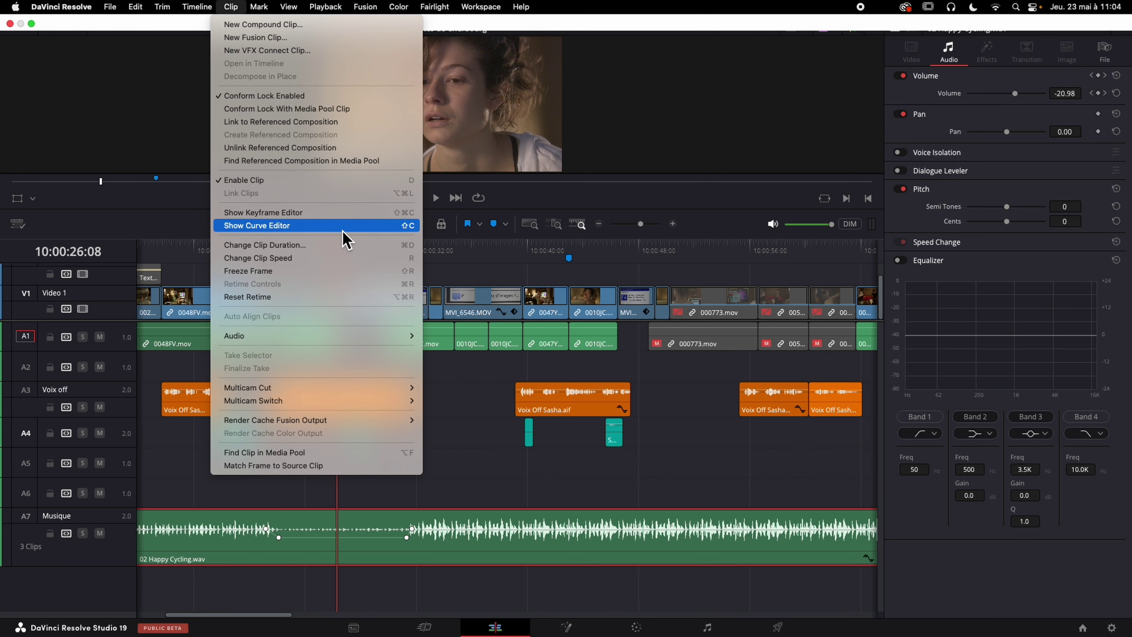
left_click(273, 226)
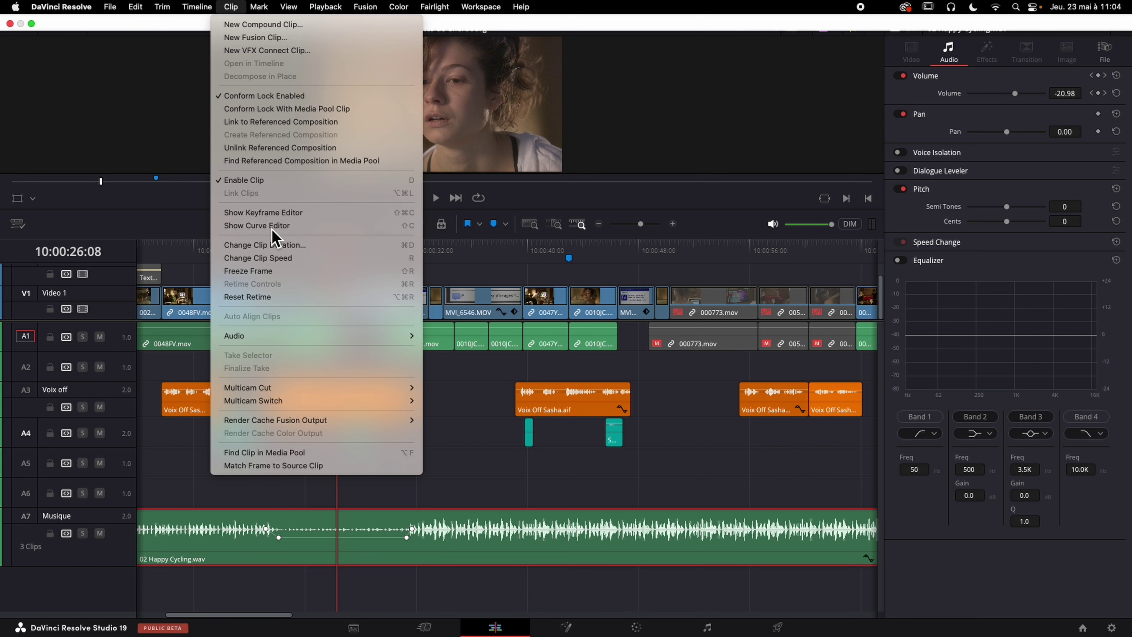
scroll(567, 557, "down", 3)
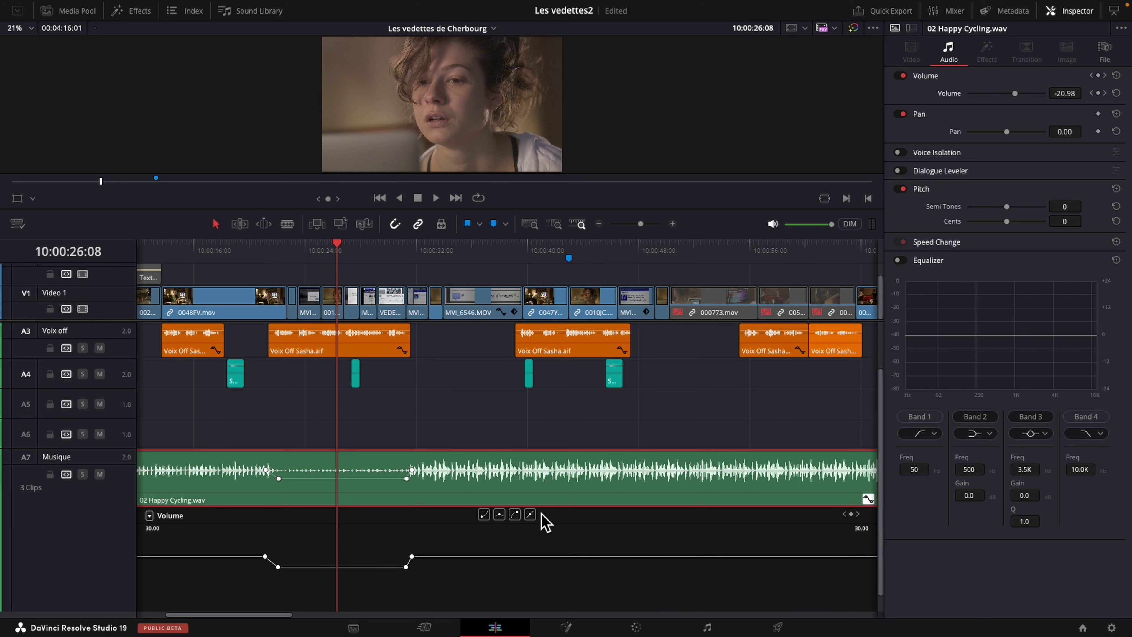
left_click(411, 554)
left_click(412, 537)
mouse_move(412, 537)
left_mouse_down()
mouse_move(588, 539)
mouse_move(376, 543)
mouse_move(404, 544)
left_mouse_up()
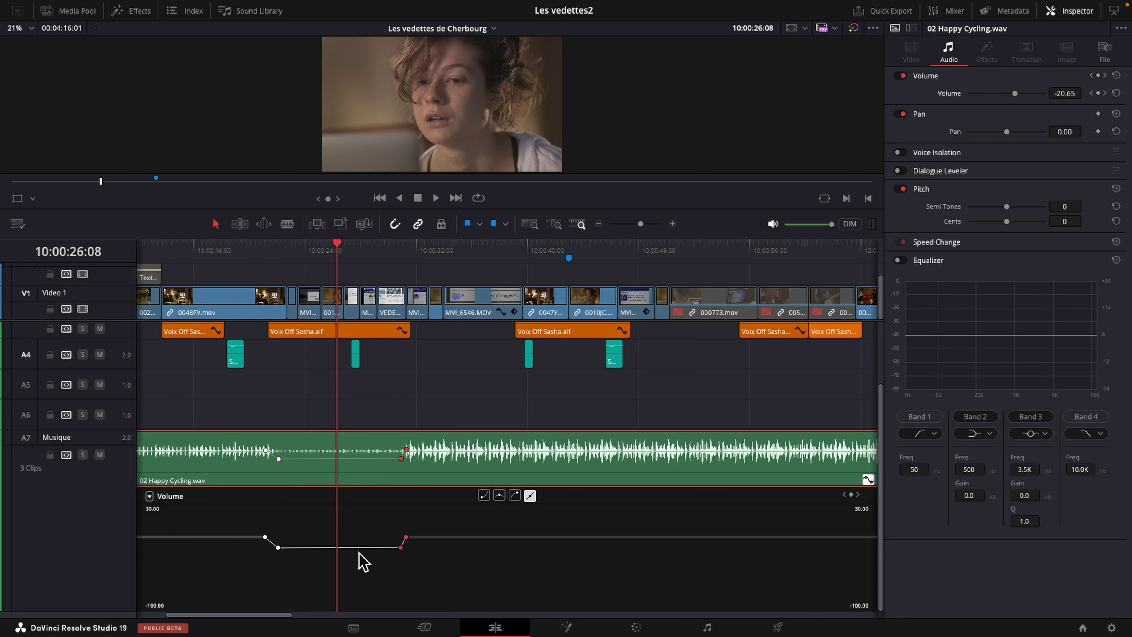
left_click_drag(356, 548, 352, 552)
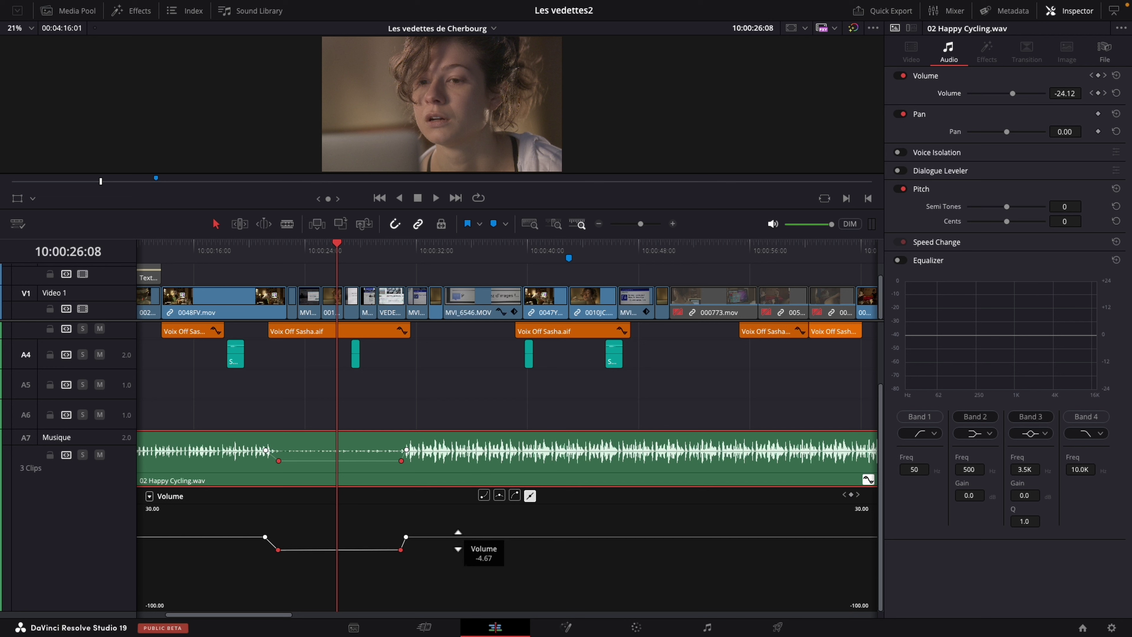
left_click(868, 480)
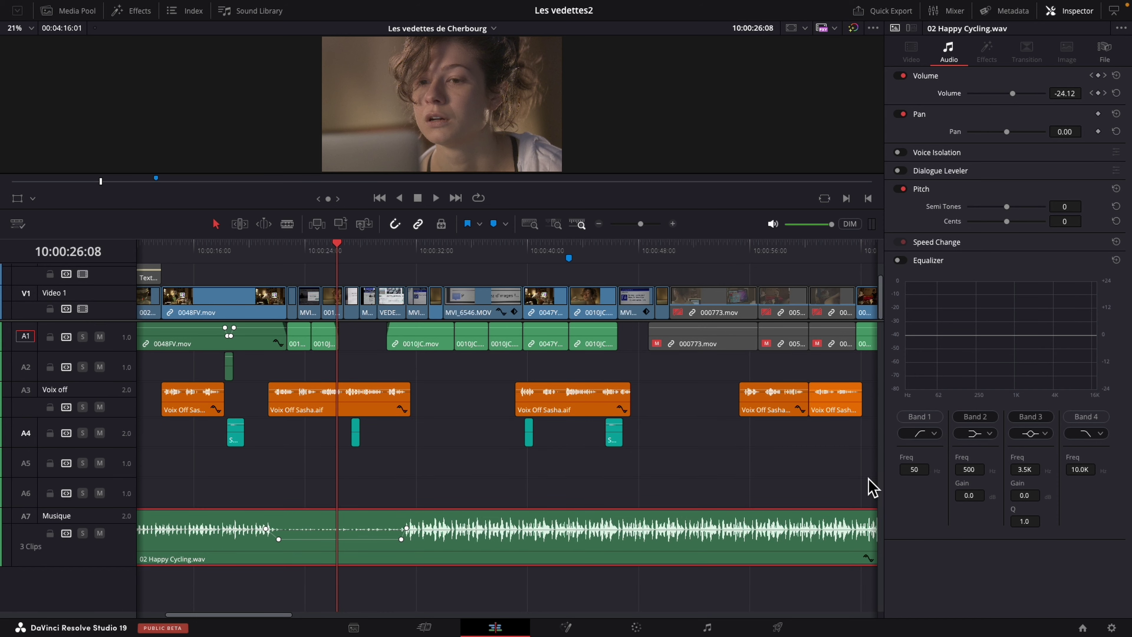
Delete all four volume keyframes from the music clip in its curve editor, and hide the editor.
left_click(868, 559)
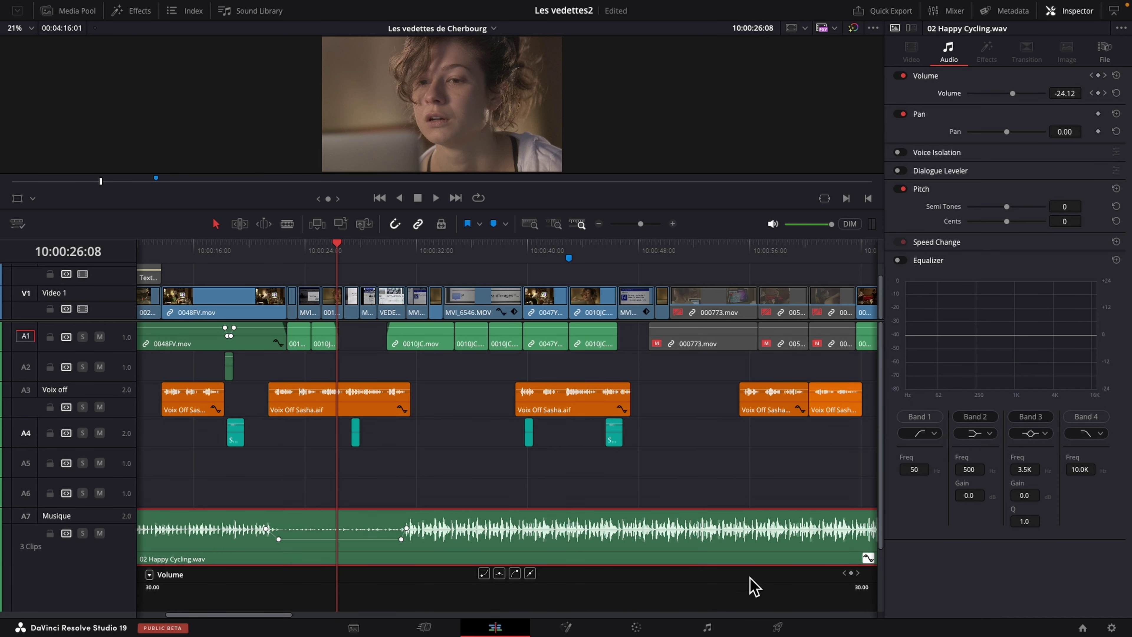
scroll(479, 541, "down", 2)
left_click_drag(247, 529, 466, 618)
key("Delete")
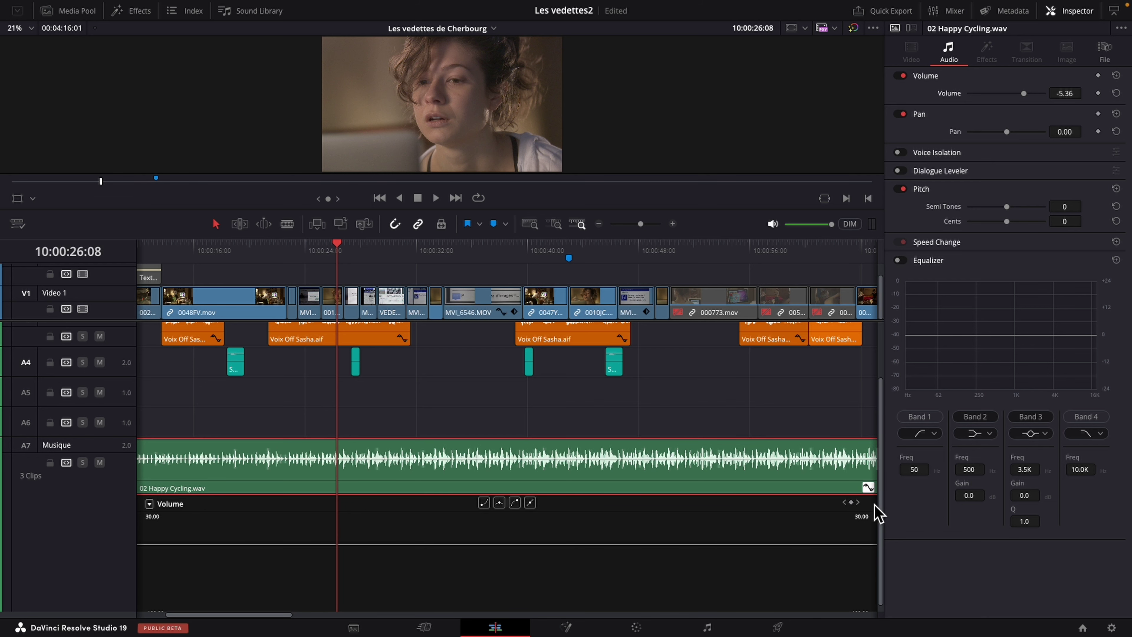
left_click(868, 487)
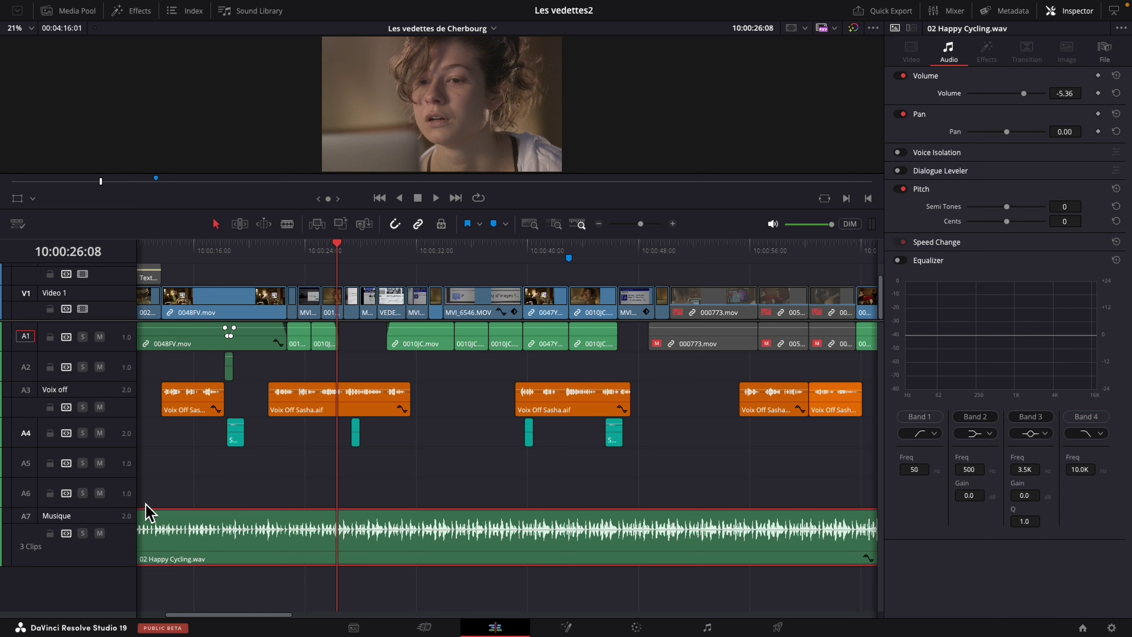
Select the Musique track, collapse its Music Remixer settings, and disable both the track's Music Remixer and Ducker.
left_click(117, 553)
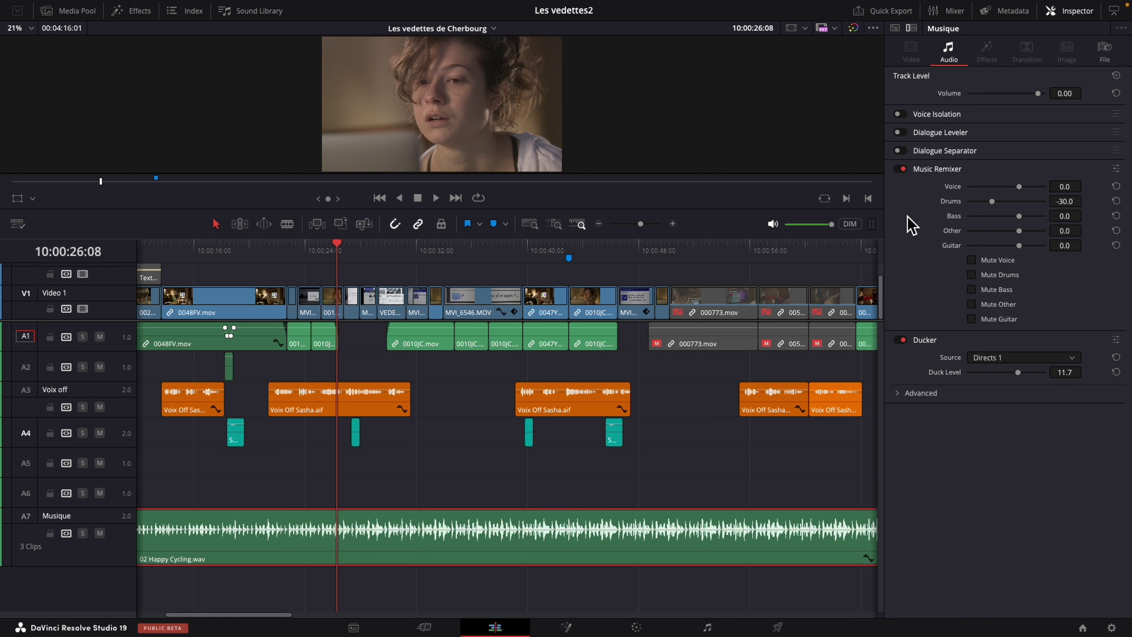
left_click(936, 171)
left_click(909, 170)
left_click(928, 169)
left_click(394, 539)
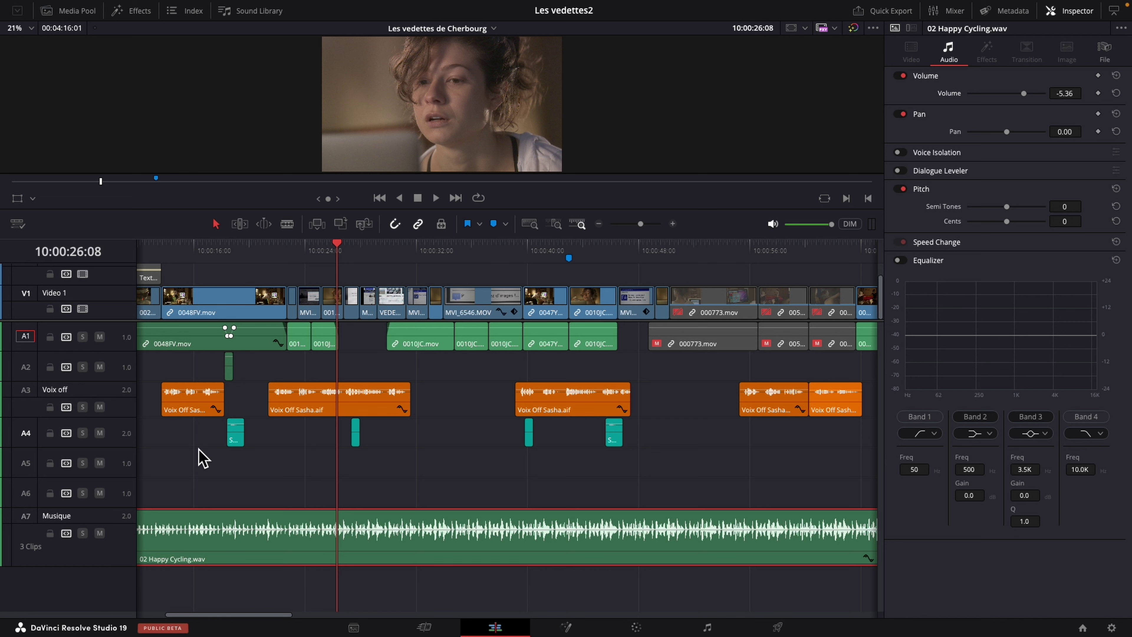
left_click(128, 543)
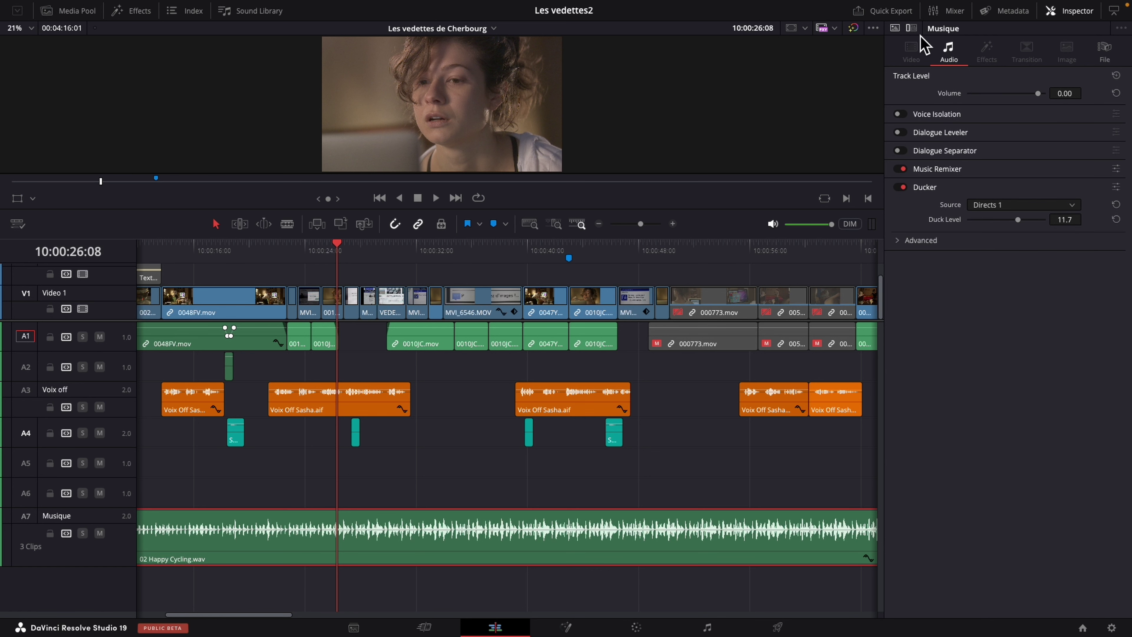
left_click(901, 169)
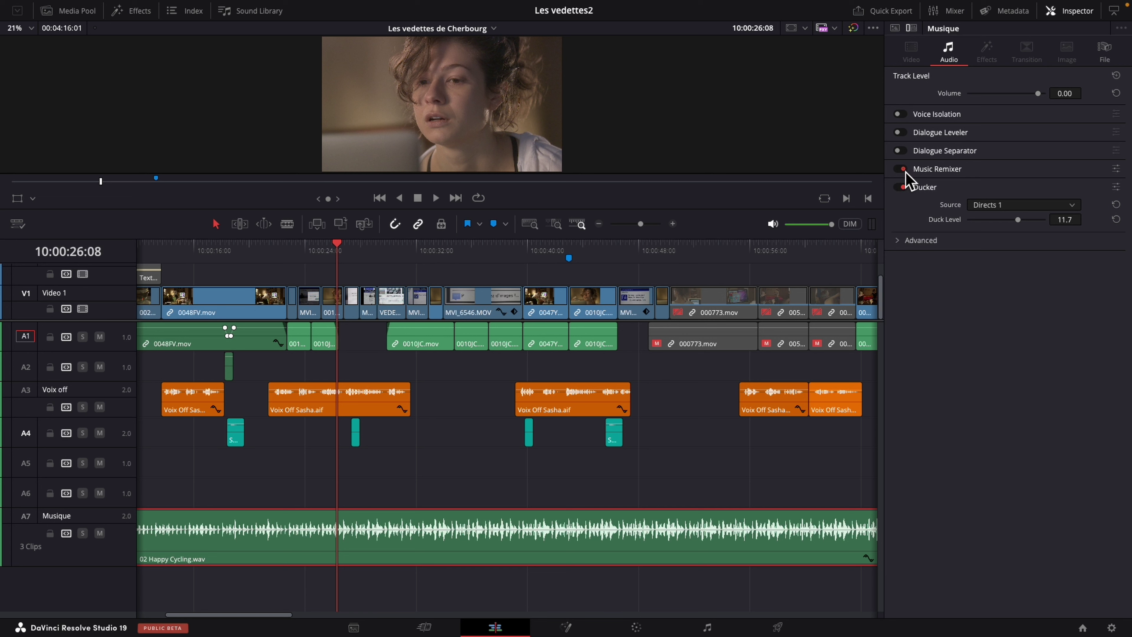
left_click(902, 187)
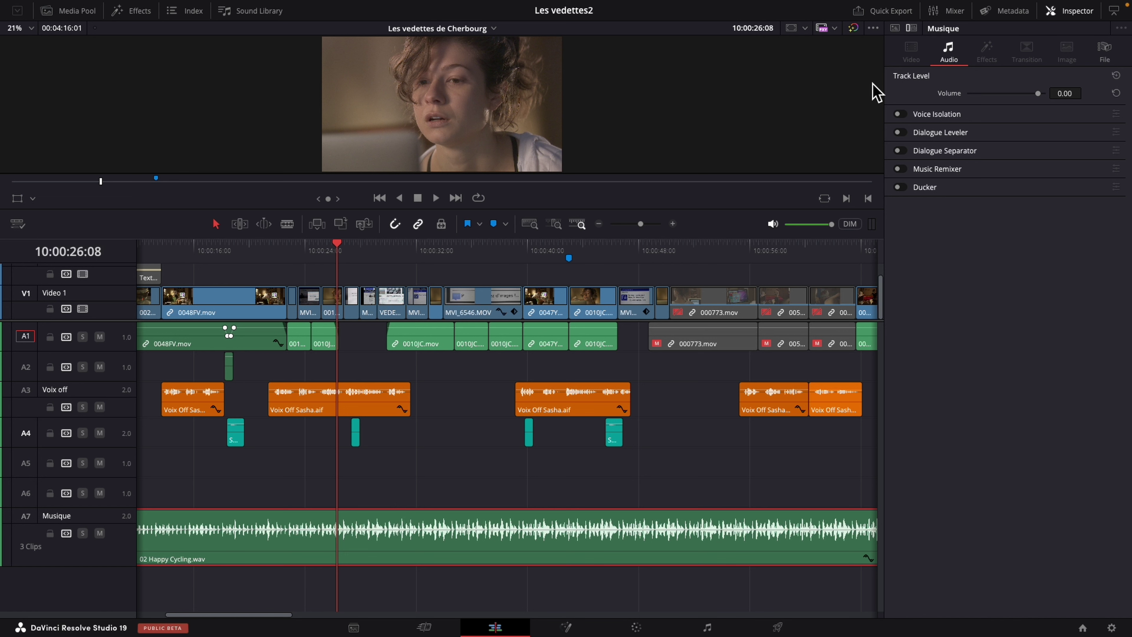
Move the playhead to the end of the second voice-over clip and enable the Musique track's Ducker with Voix off as source.
key("Down")
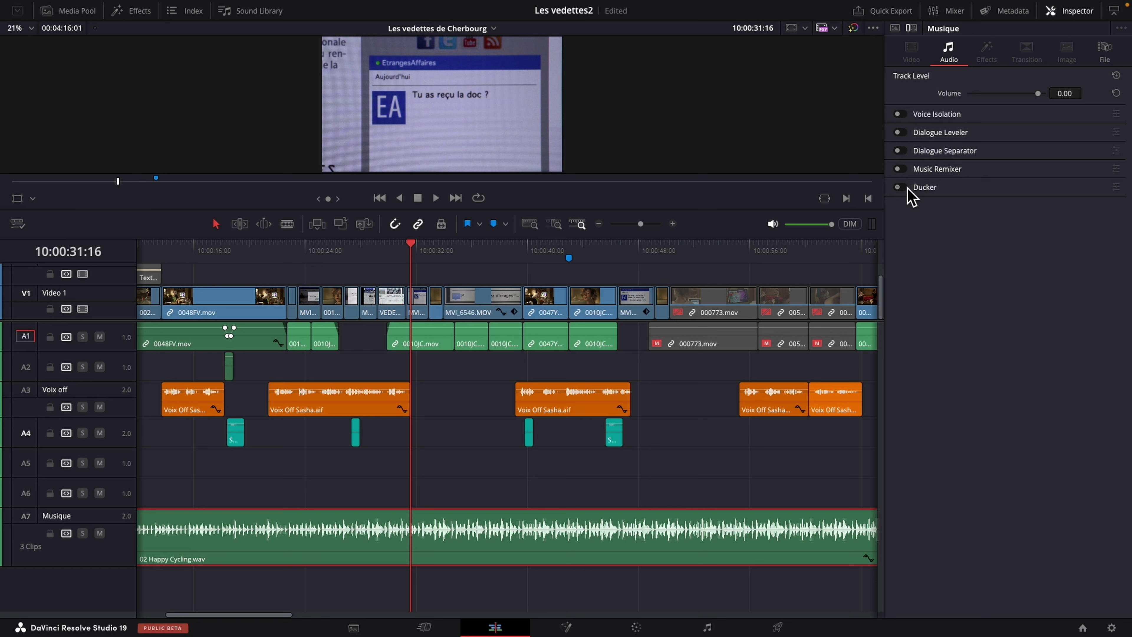
left_click(903, 187)
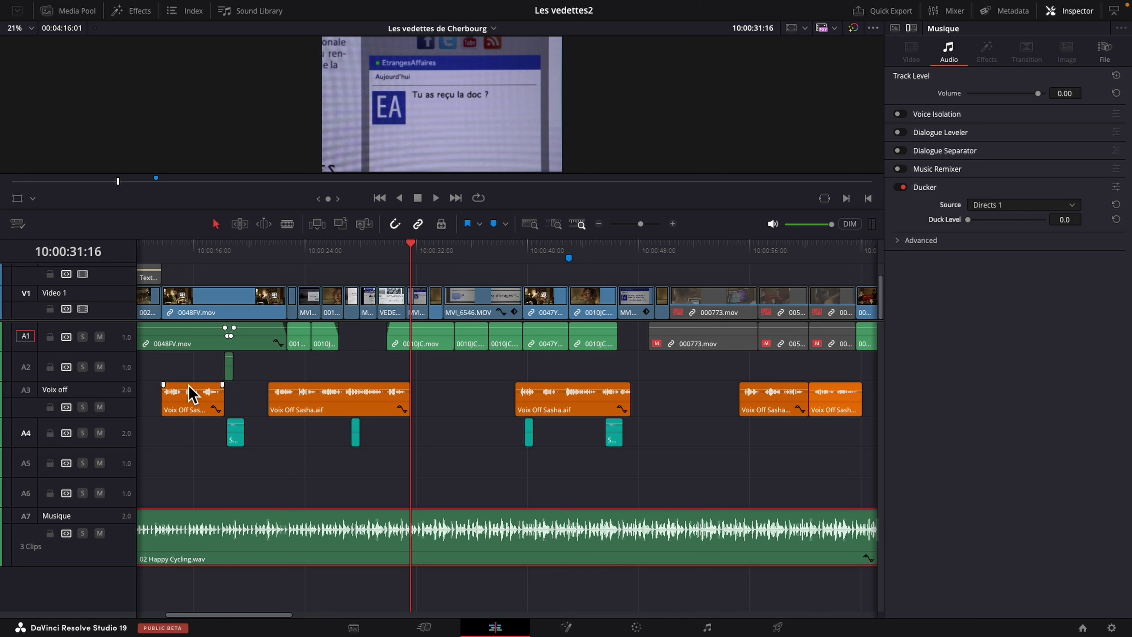
left_click(1007, 207)
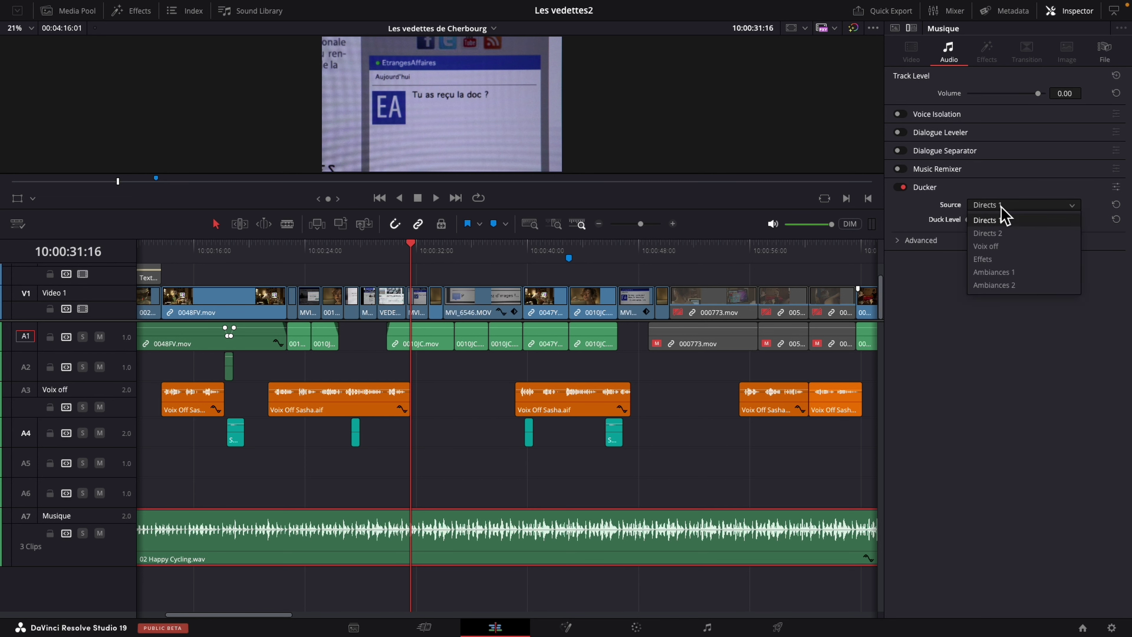
left_click(1003, 246)
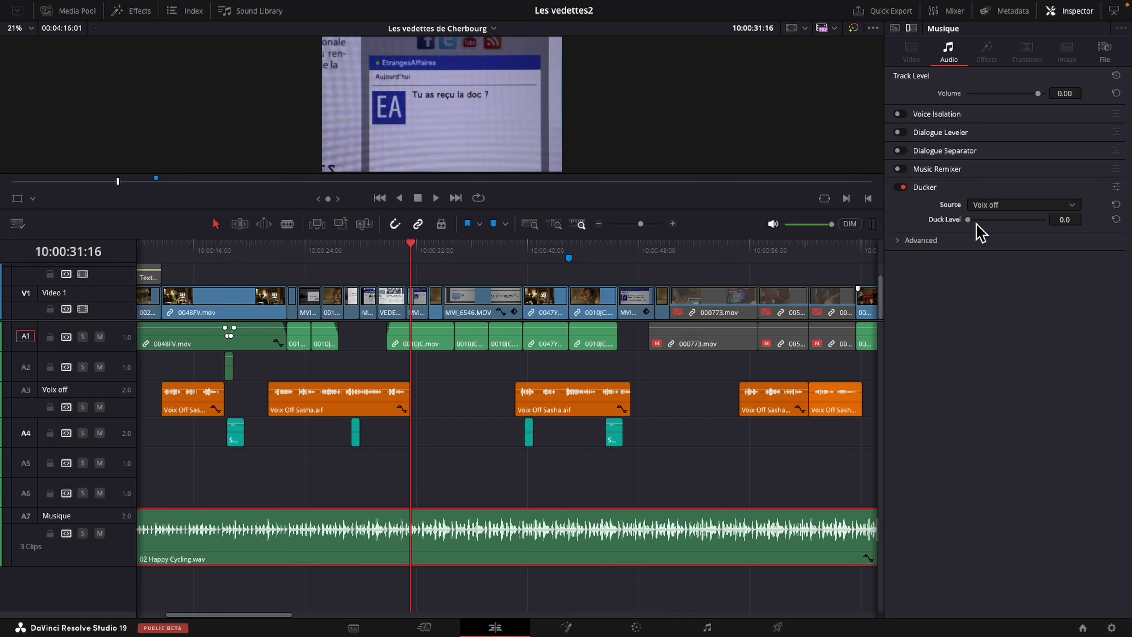
Open the Ducker's detailed controls for the Musique track and set the Duck Level to 13.8.
left_click(1117, 188)
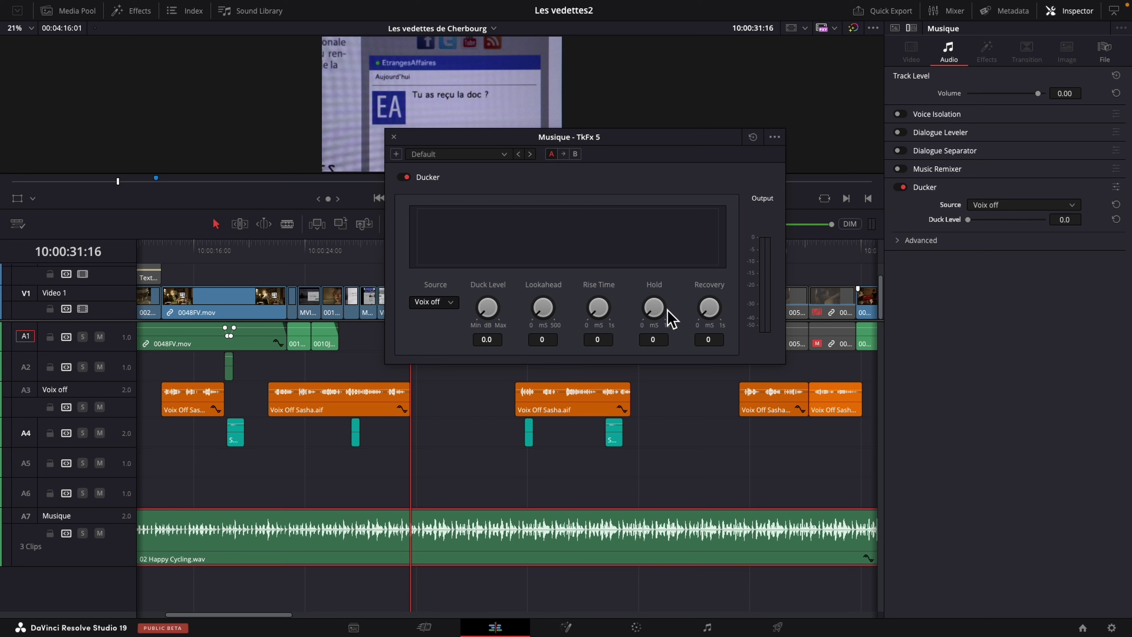
left_click_drag(635, 144, 529, 143)
left_click_drag(377, 314, 565, 272)
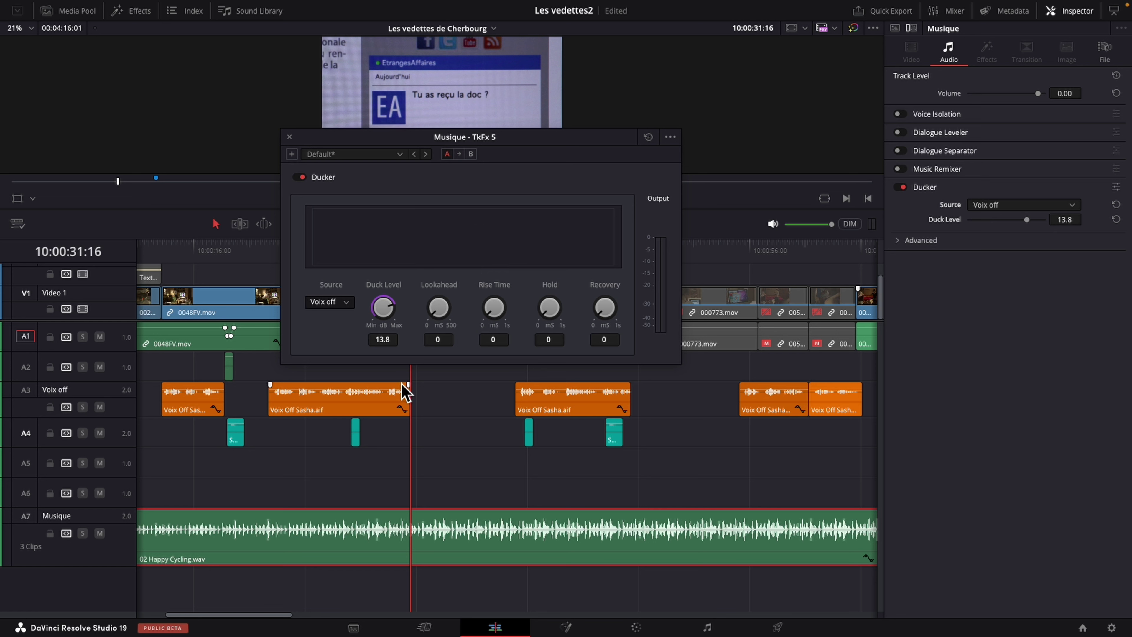